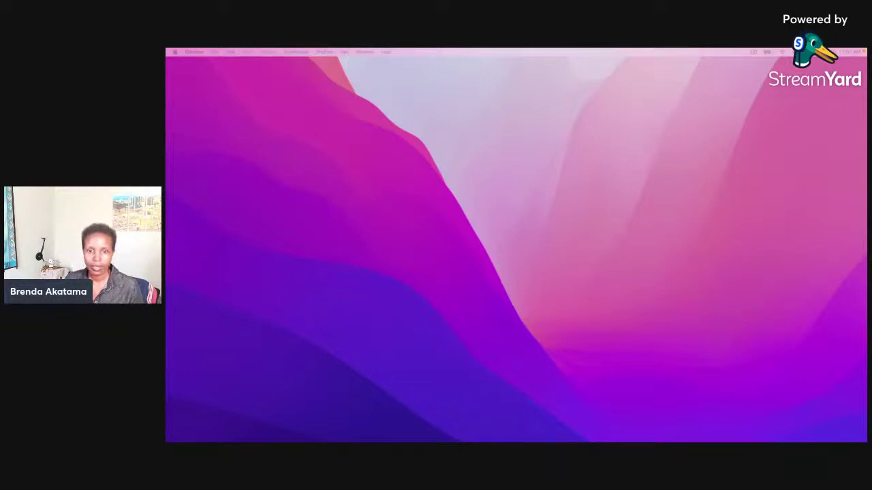
Bring up the browser window showing the Uganda visa application site and make it full screen
left_click_drag(579, 49, 531, 77)
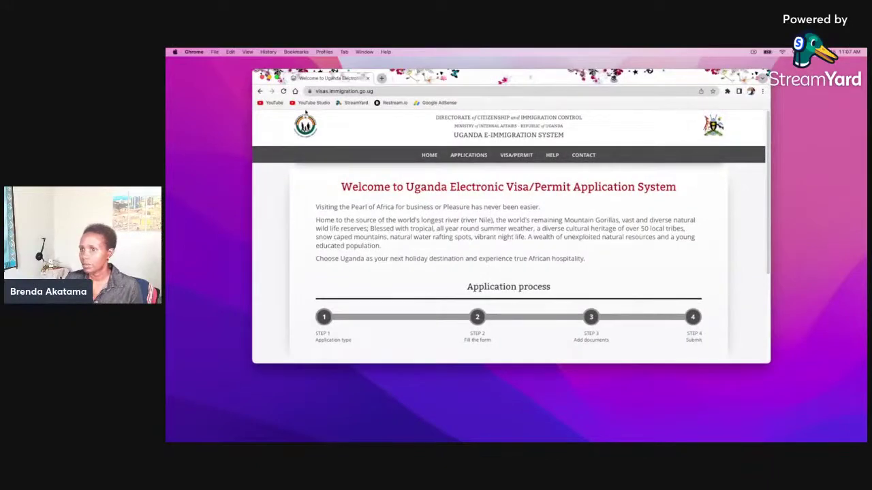
mouse_move(276, 79)
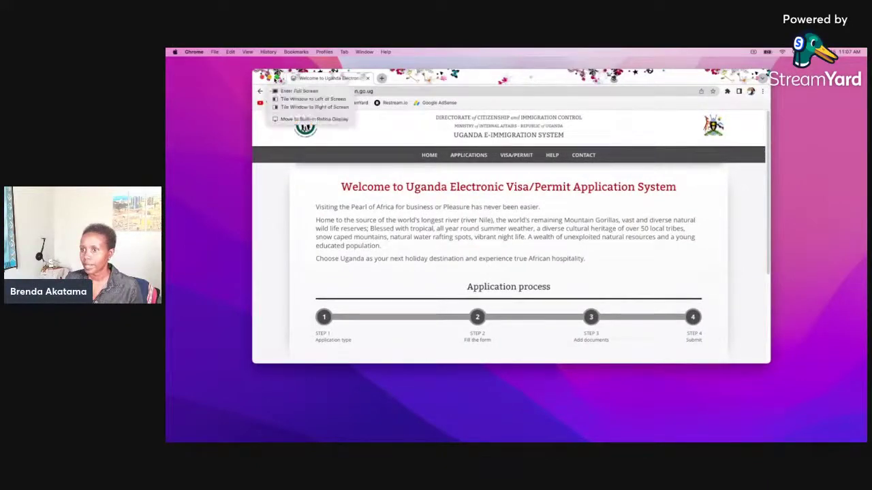
left_click(300, 90)
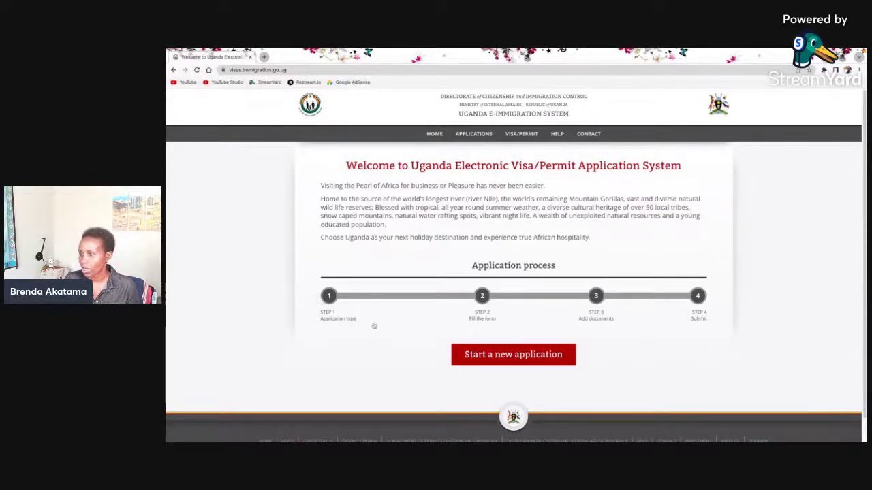
Start a new visa/permit application and accept the disclaimer
left_click(470, 353)
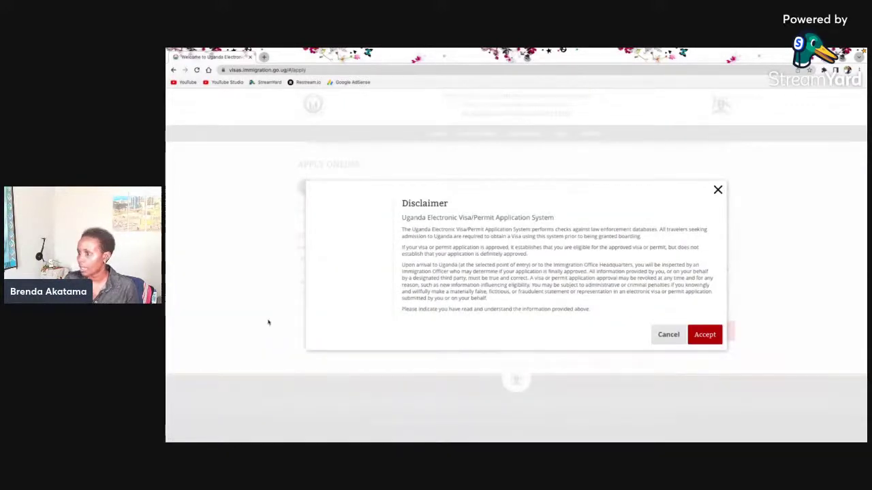
left_click(709, 336)
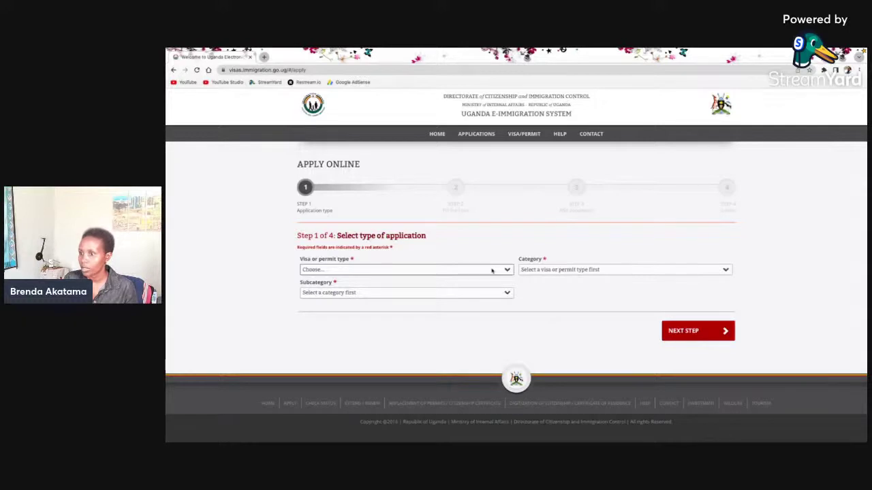
Set the application type to Visa, category Uganda Ordinary/Tourist Visa, subcategory Single Entry
left_click(506, 271)
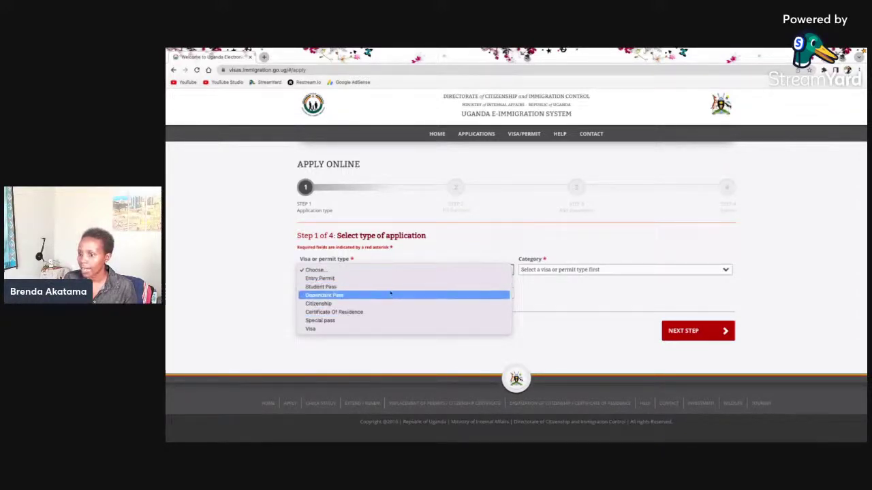
left_click(357, 329)
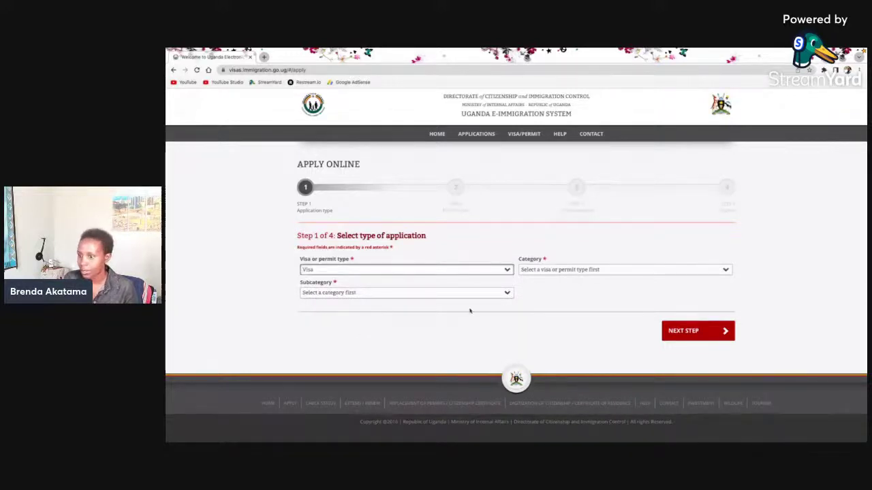
left_click(510, 293)
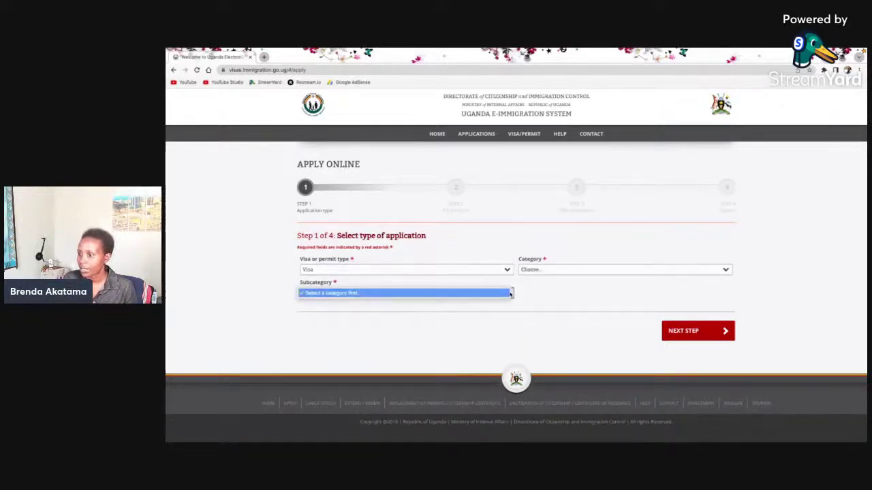
left_click(512, 293)
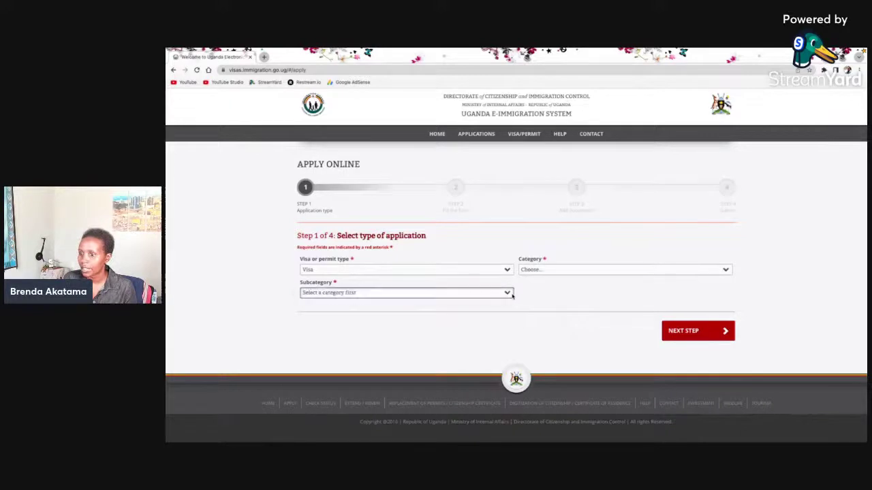
left_click(726, 272)
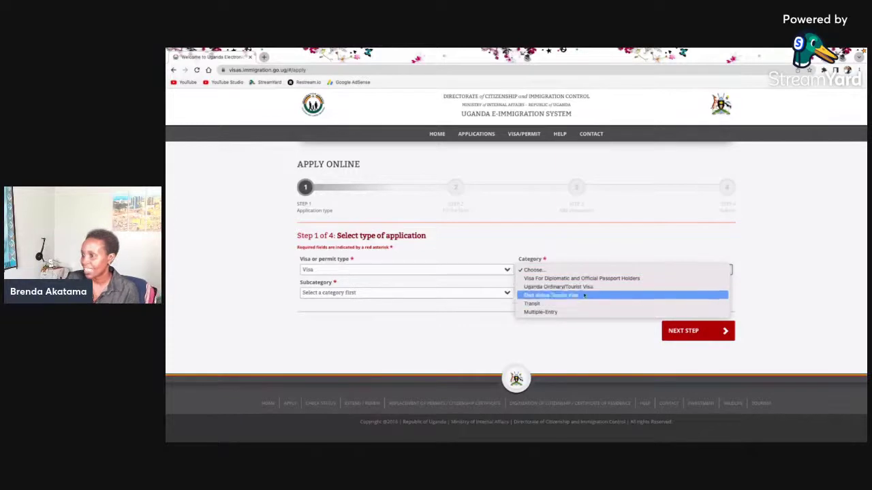
left_click(630, 249)
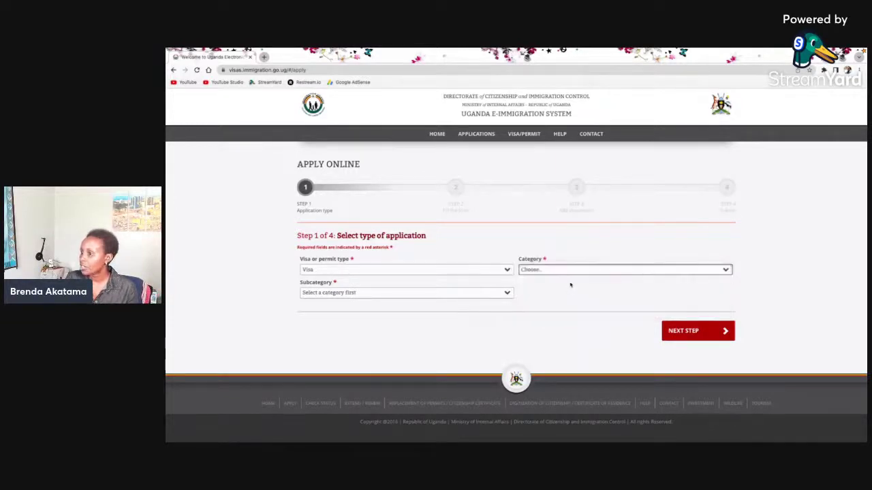
left_click(727, 271)
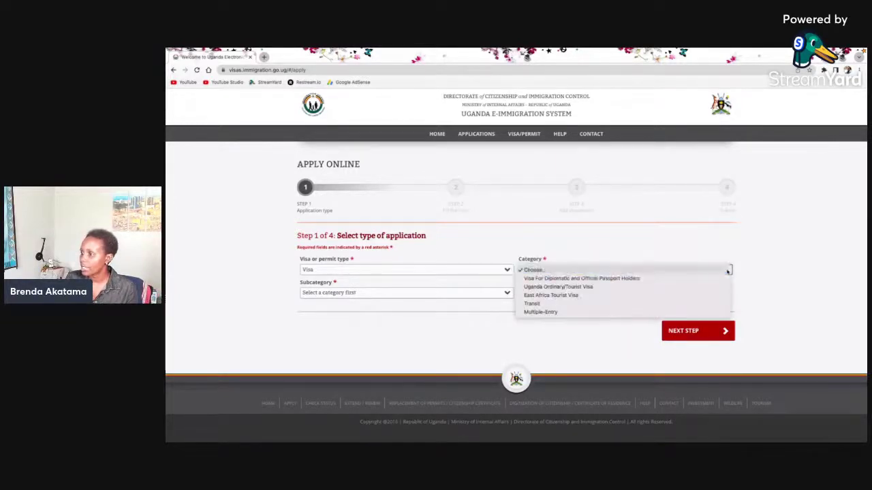
left_click(606, 286)
left_click(507, 293)
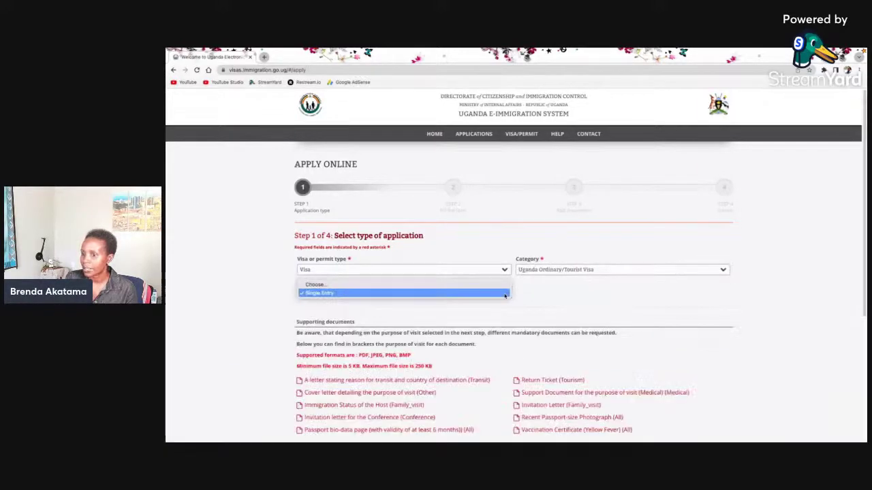
left_click(505, 294)
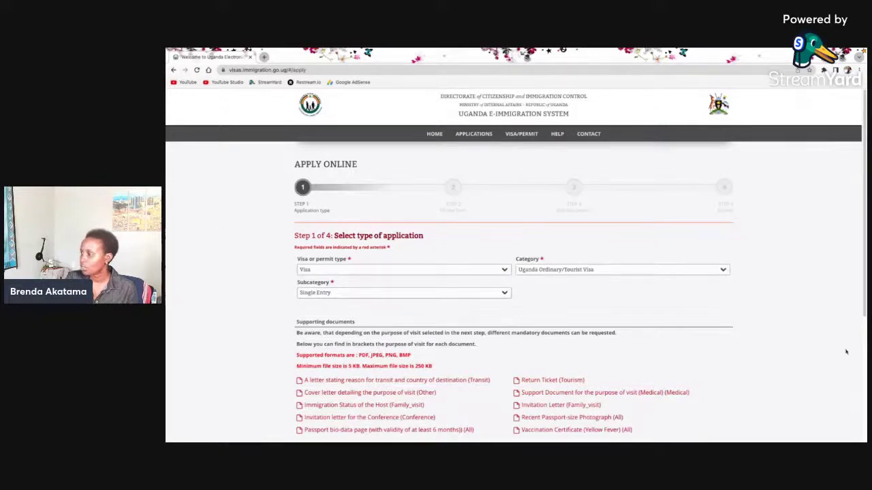
Review the supporting documents and application fee, and continue to the form in step 2
scroll(864, 423, "down", 3)
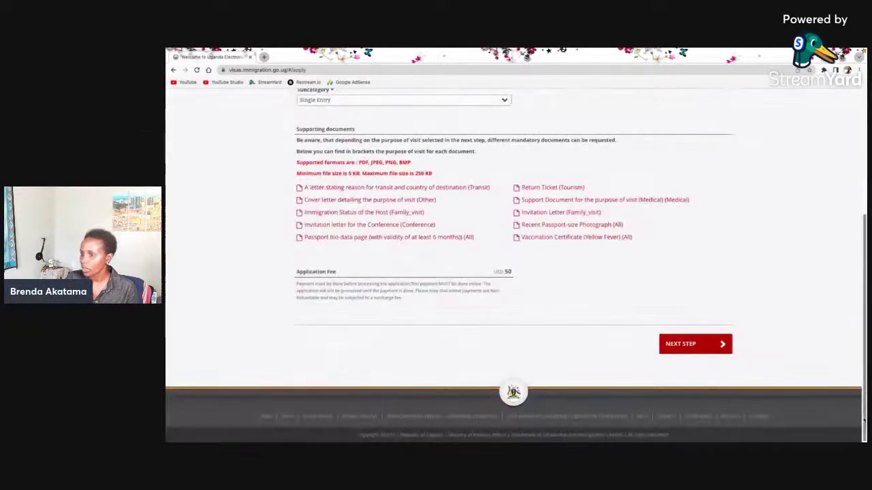
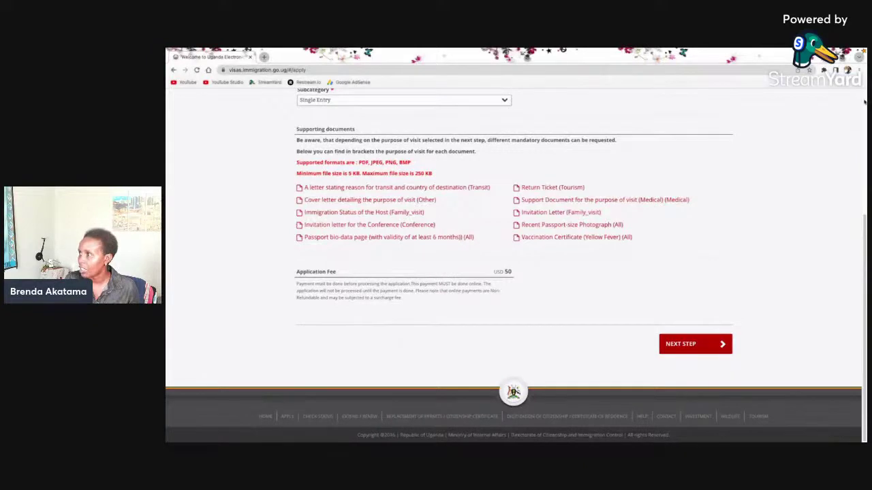
scroll(648, 108, "up", 3)
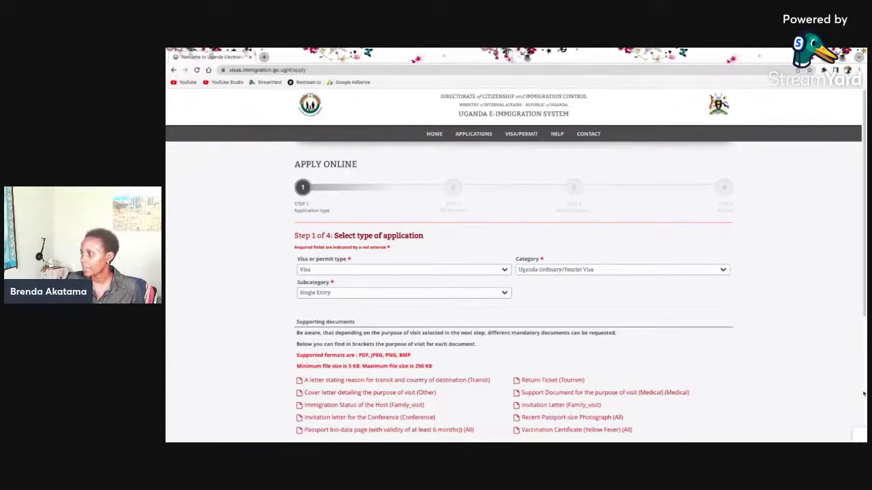
scroll(864, 393, "down", 3)
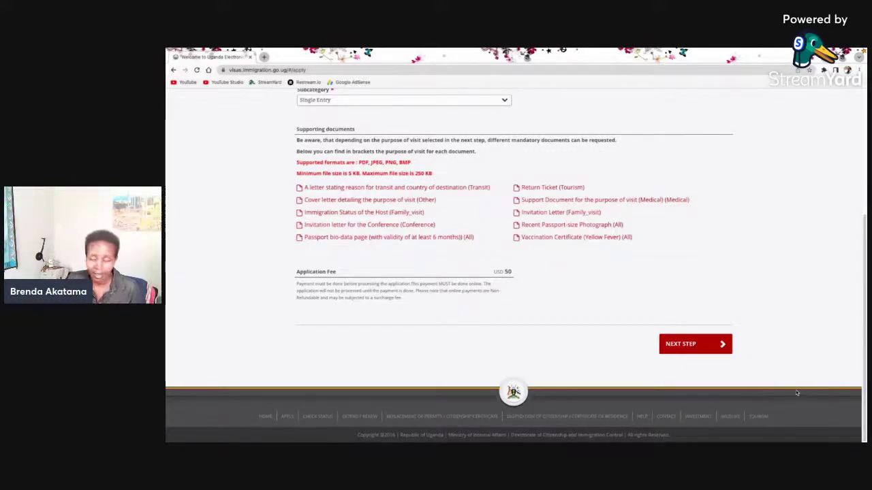
left_click(712, 347)
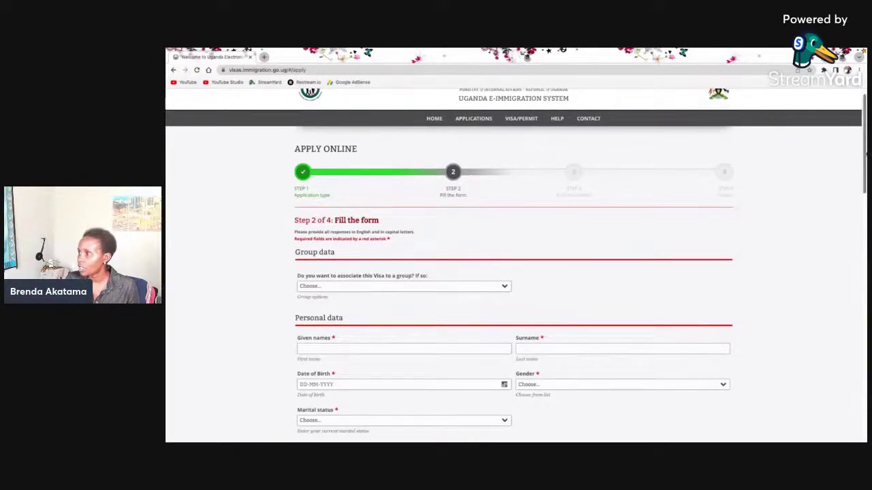
Examine the form's fields from group and personal data through passport data to other data
left_click_drag(863, 155, 861, 173)
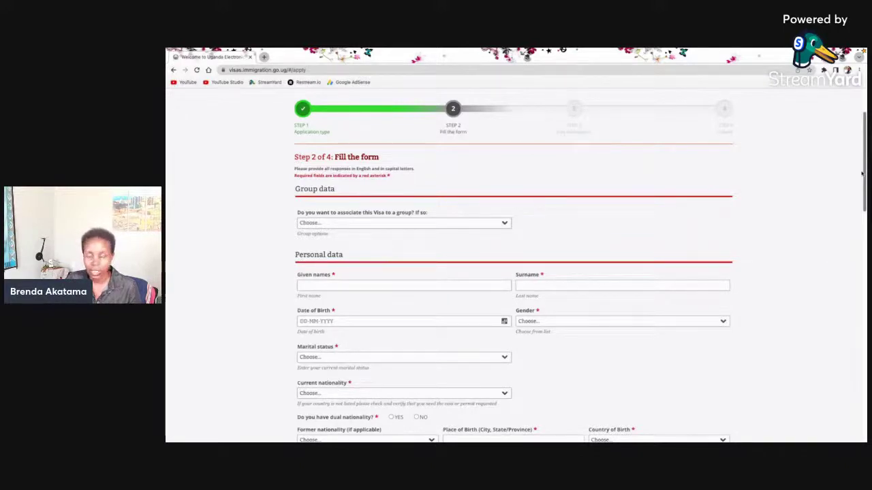
scroll(824, 204, "down", 2)
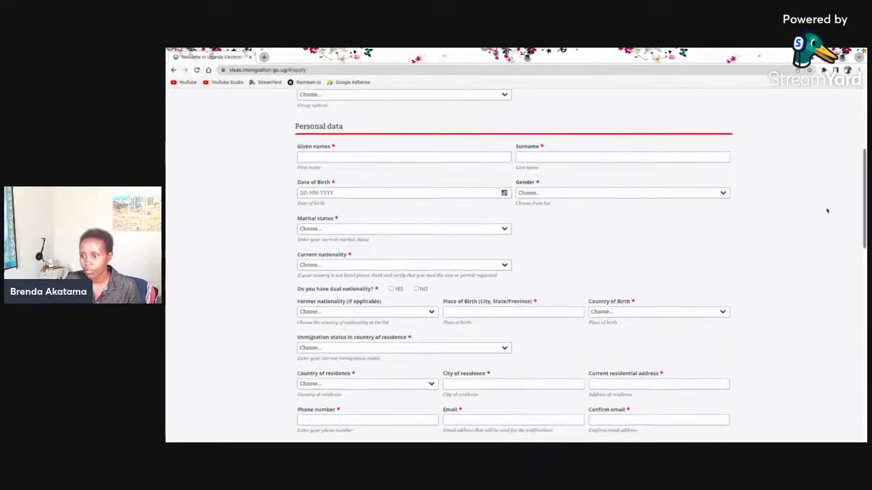
scroll(827, 211, "down", 2)
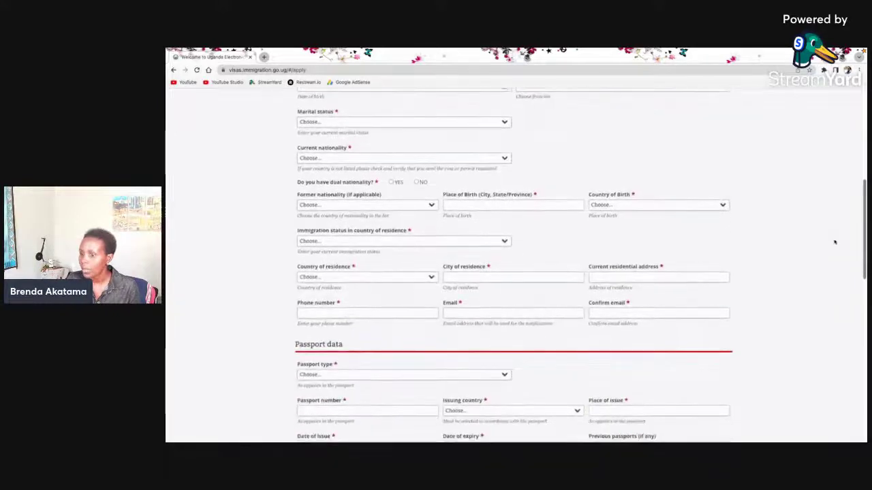
scroll(834, 242, "down", 1)
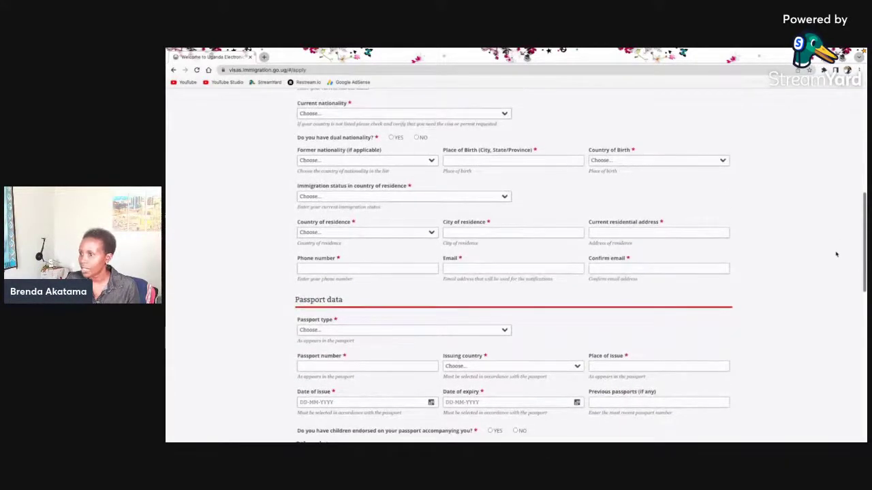
scroll(837, 255, "down", 1)
scroll(836, 259, "down", 1)
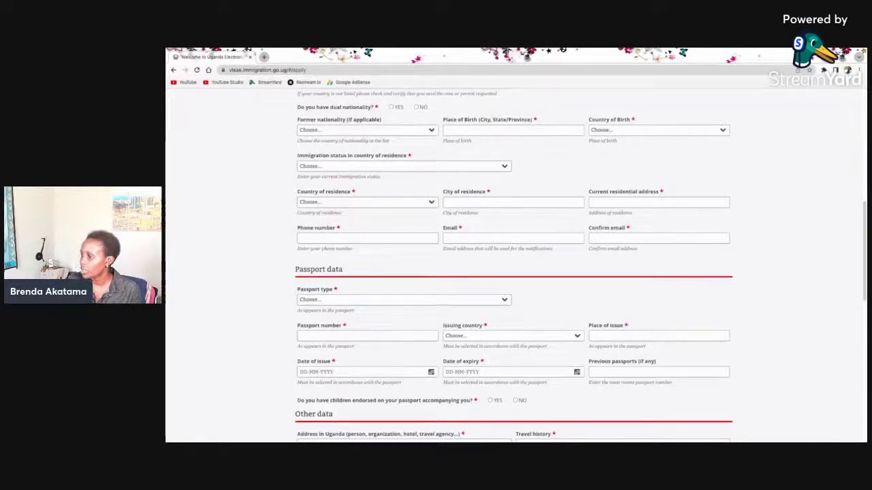
scroll(513, 266, "down", 2)
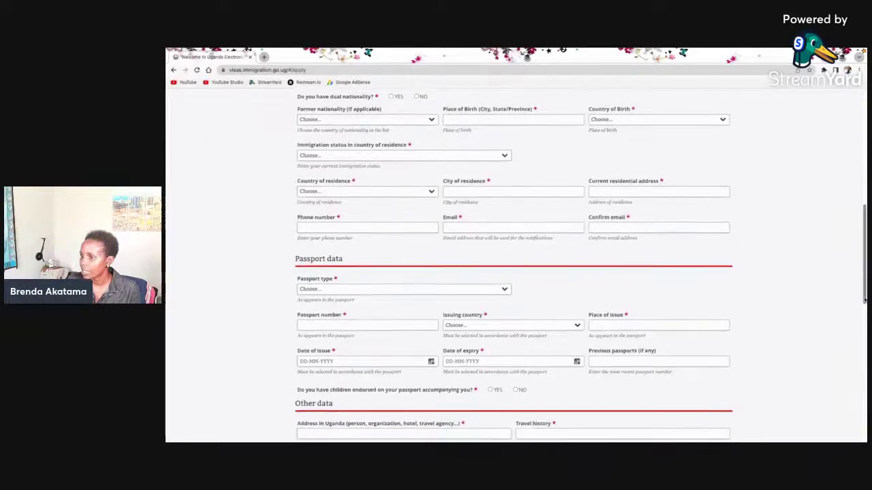
scroll(858, 346, "down", 4)
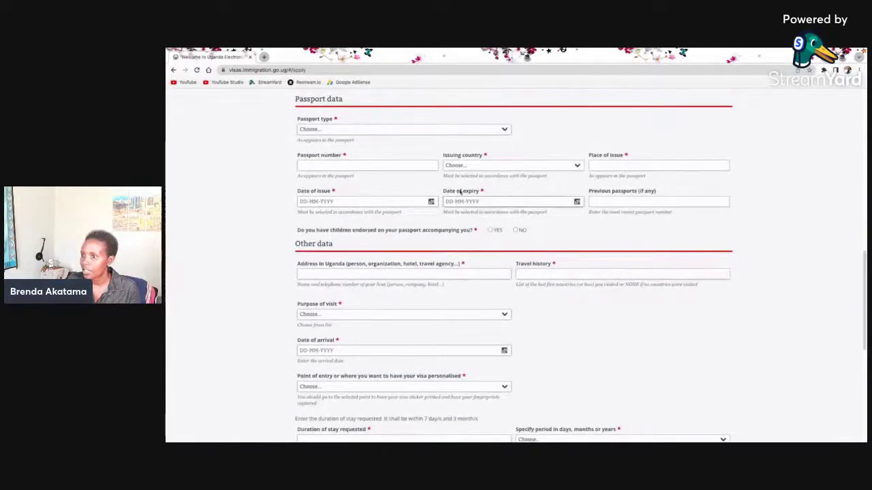
Explore the year and month choices in the passport's date of issue calendar, trying 2014, and close it without picking a day
left_click(428, 203)
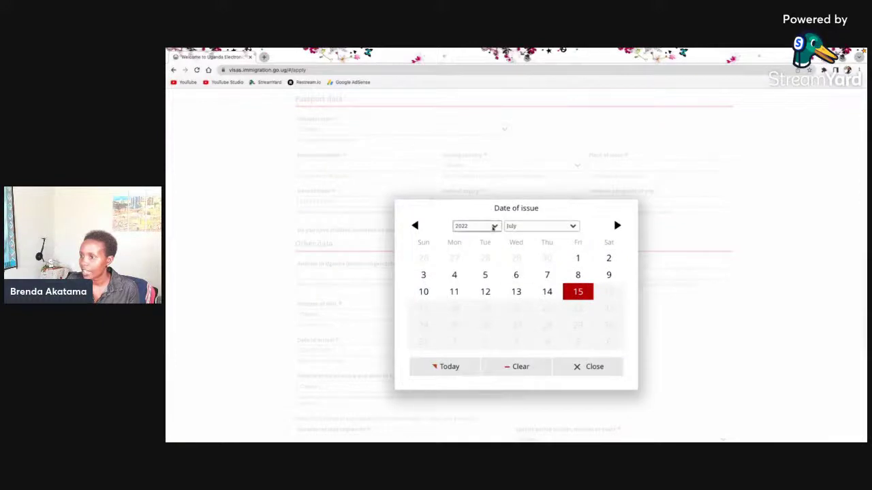
left_click(494, 226)
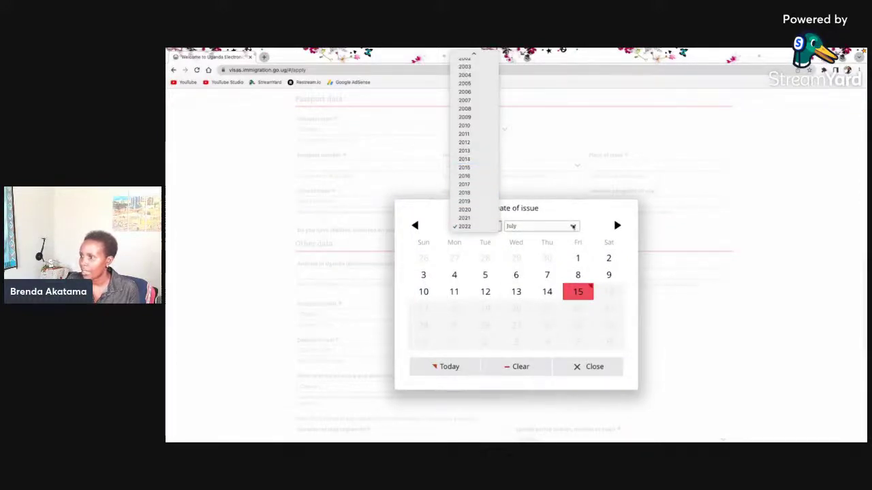
left_click(572, 226)
left_click(573, 226)
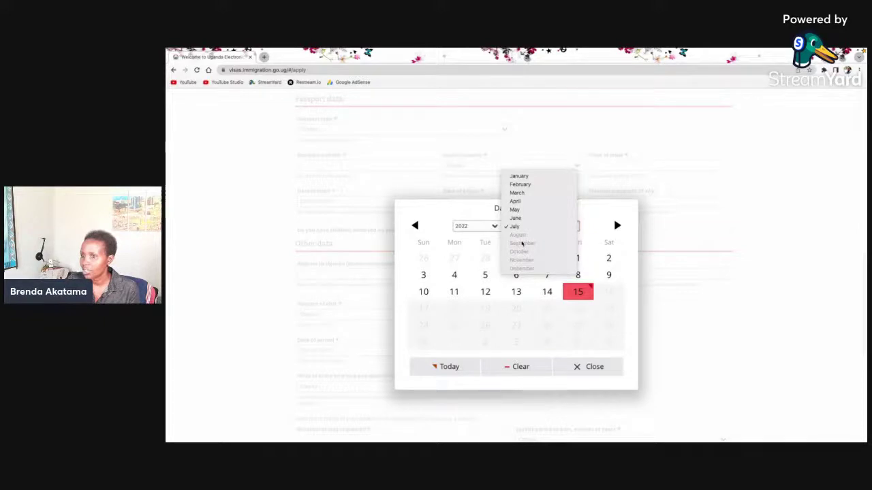
left_click(685, 143)
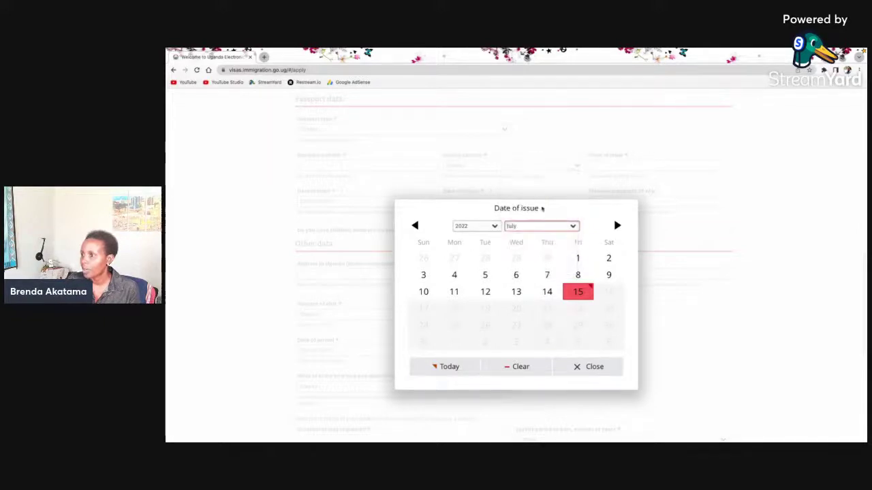
left_click(487, 228)
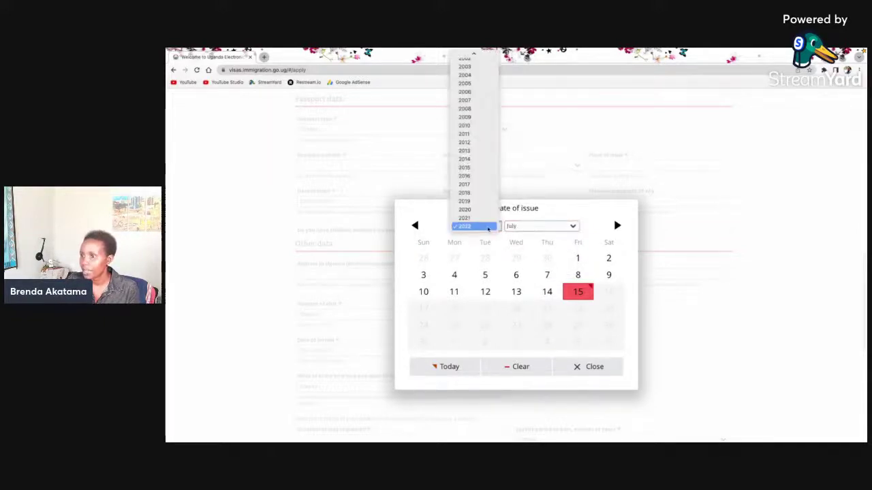
left_click(475, 160)
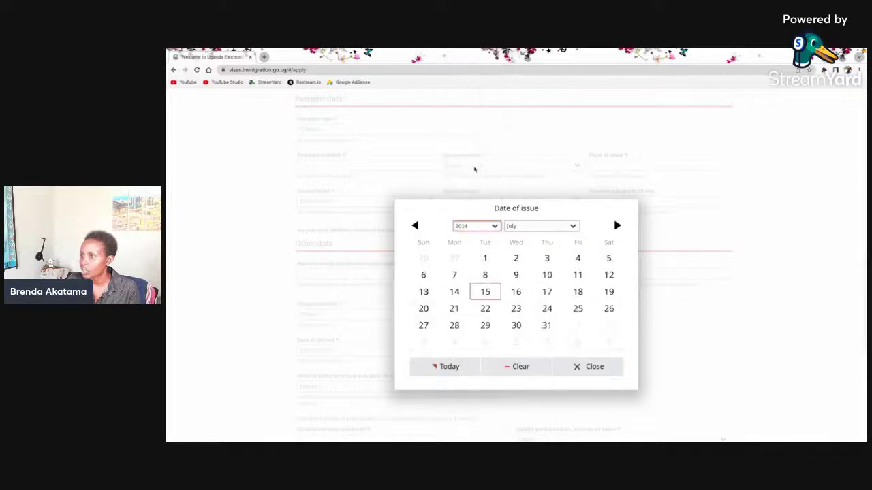
left_click(568, 227)
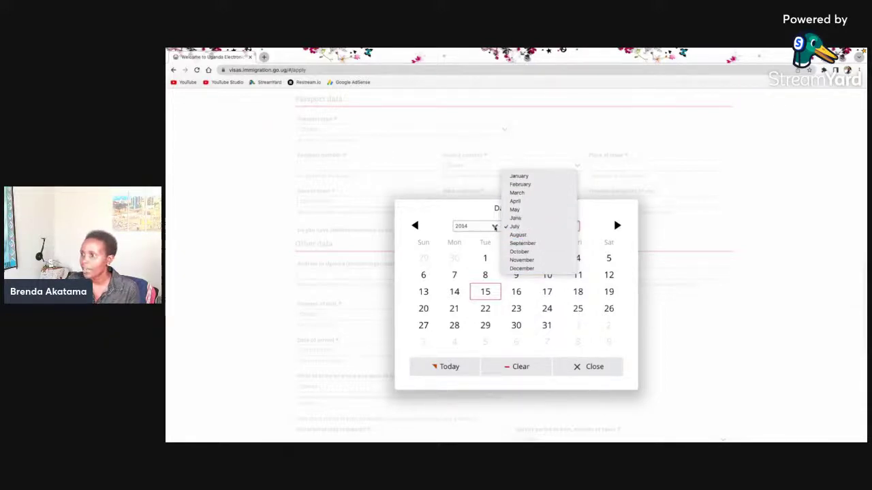
left_click(495, 228)
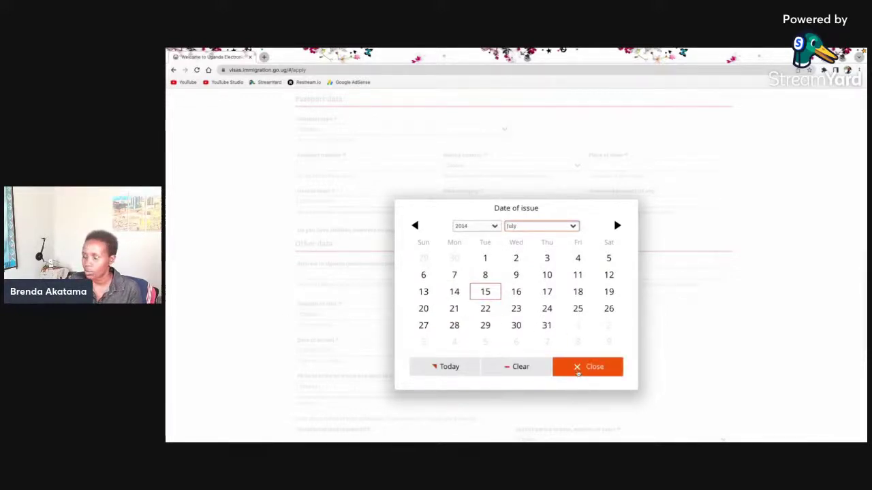
left_click(577, 369)
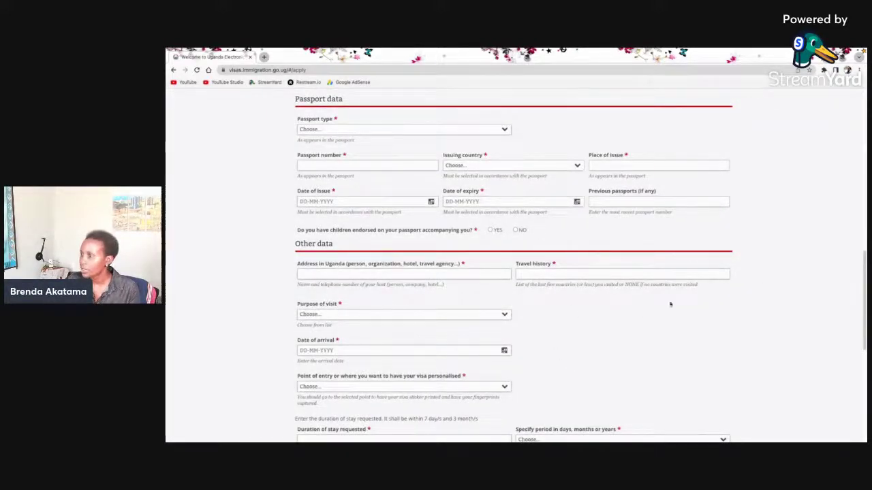
View the purpose of visit choices without selecting one, and review the remaining questions down to the confirmation and validation section
left_click(506, 315)
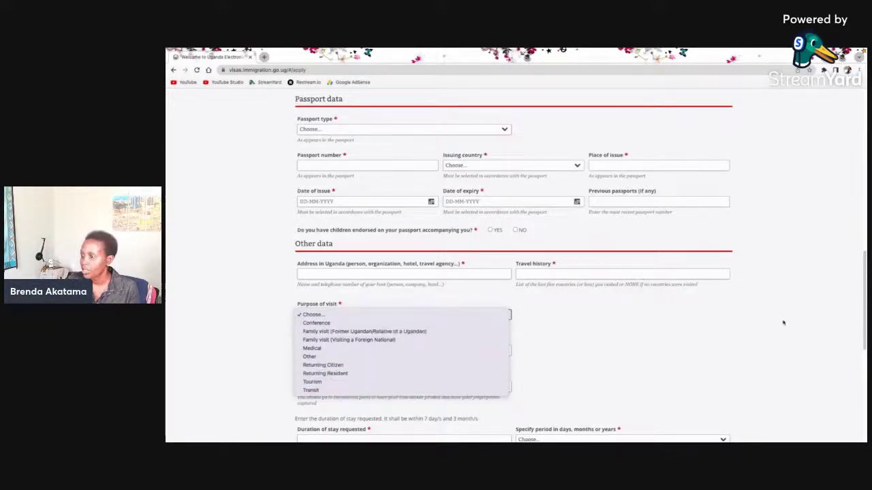
left_click(669, 330)
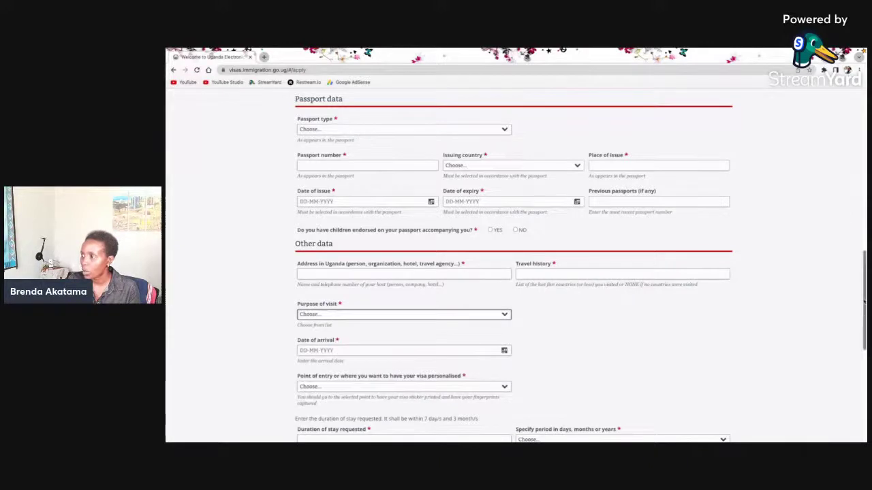
left_click_drag(865, 299, 866, 321)
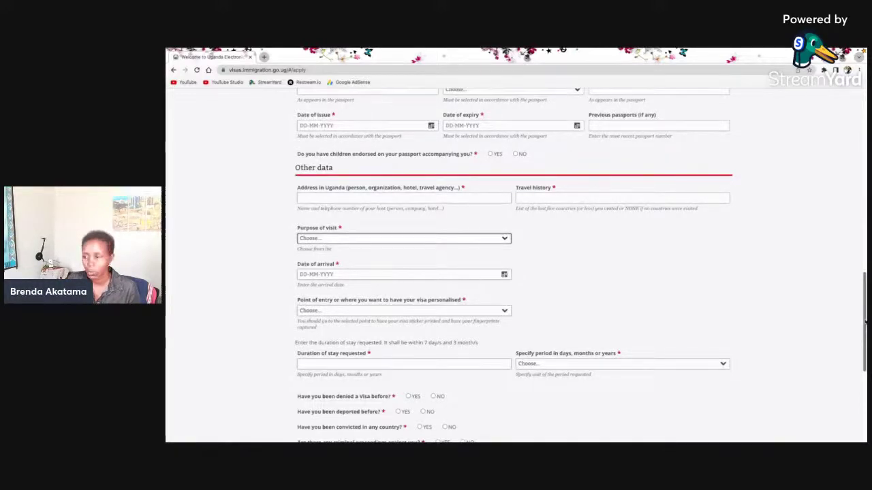
left_click_drag(865, 321, 844, 374)
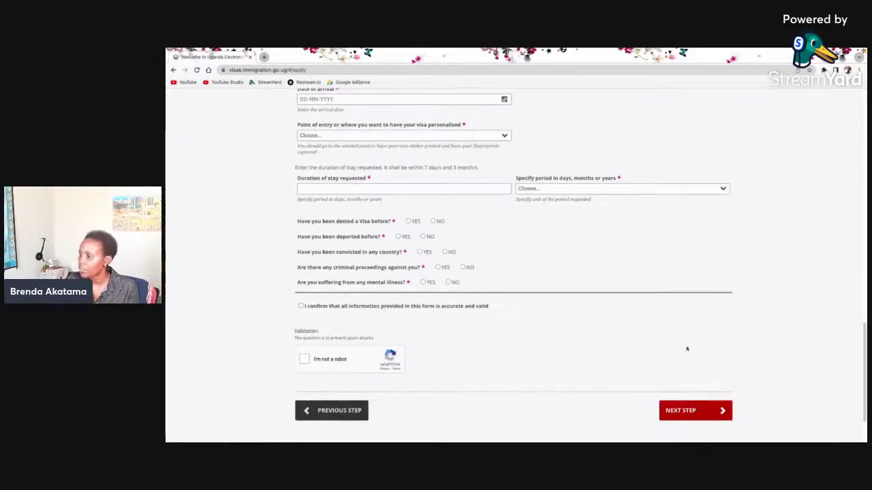
Try to continue to step 3 with the form left blank, and examine the error list and field markings throughout the form
left_click(690, 411)
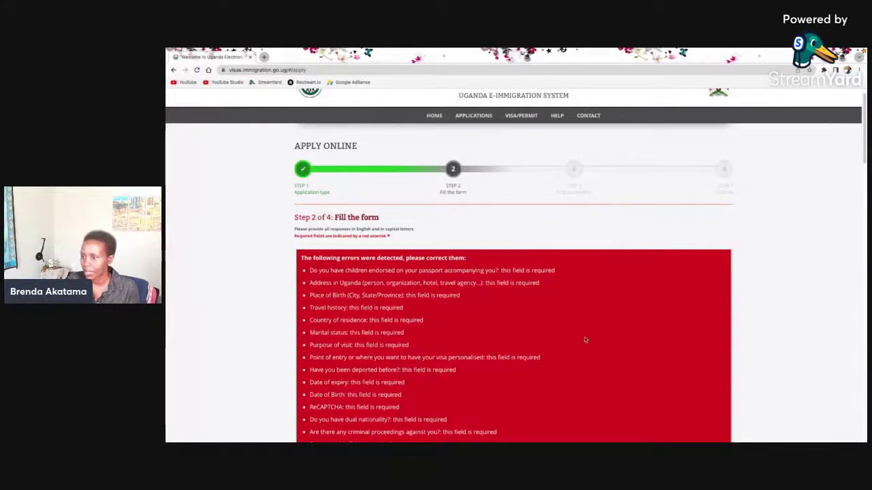
scroll(628, 315, "up", 1)
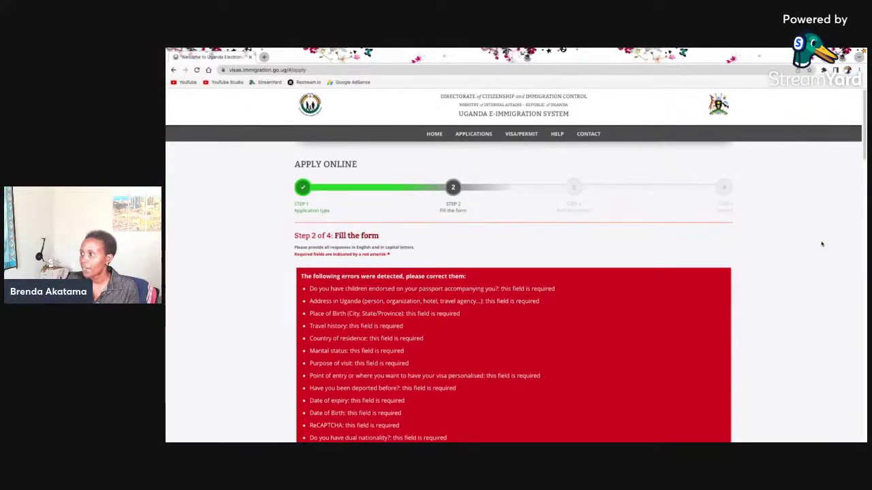
scroll(863, 136, "down", 5)
scroll(850, 277, "down", 10)
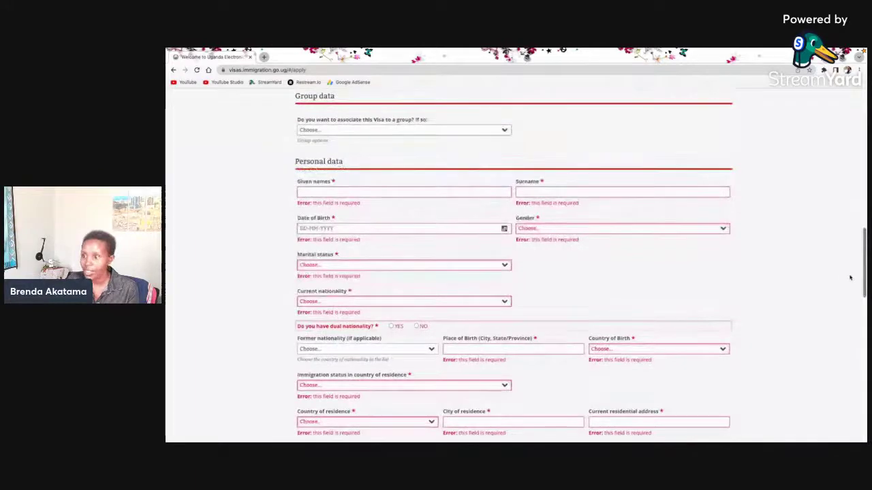
scroll(849, 292, "down", 5)
scroll(846, 318, "down", 2)
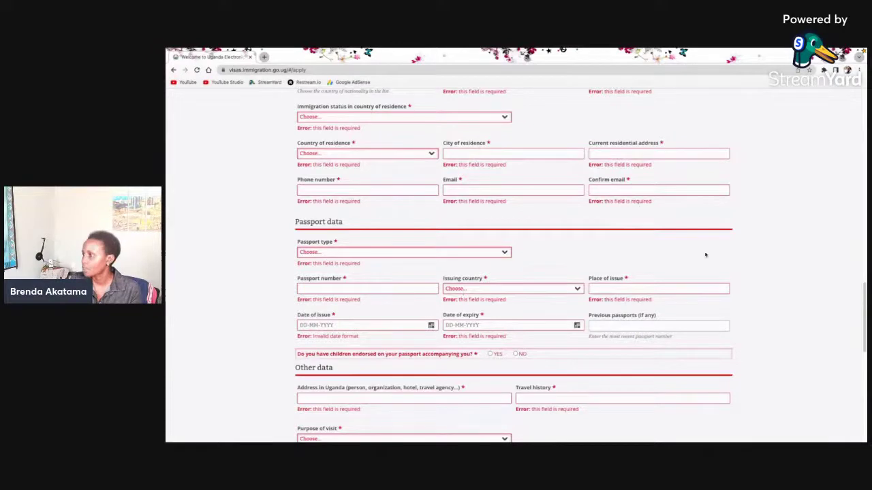
scroll(821, 297, "up", 1)
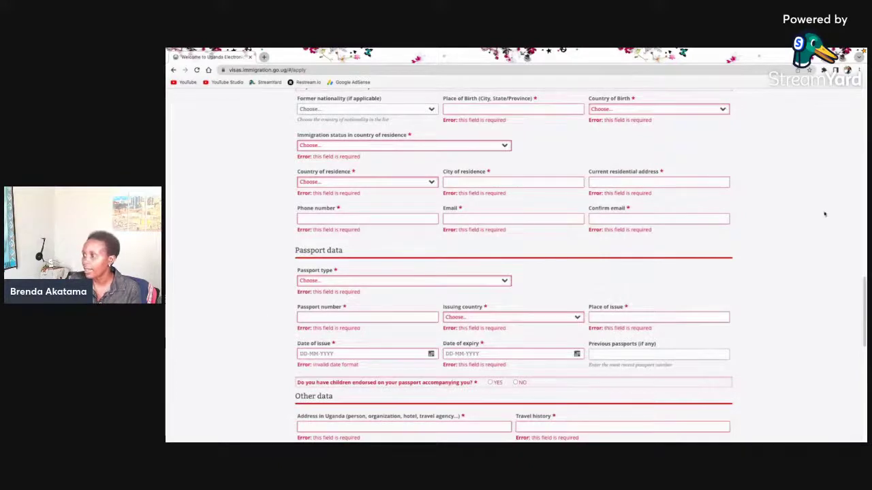
scroll(676, 386, "down", 10)
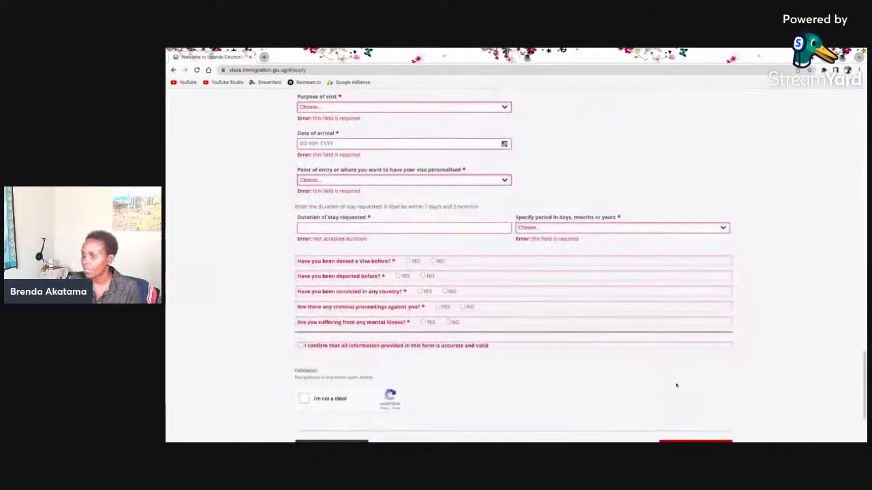
scroll(678, 260, "up", 3)
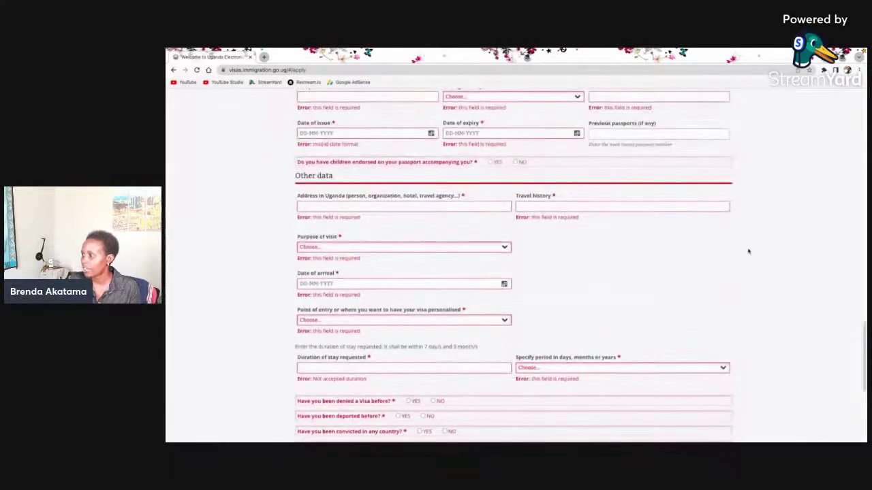
scroll(748, 252, "down", 5)
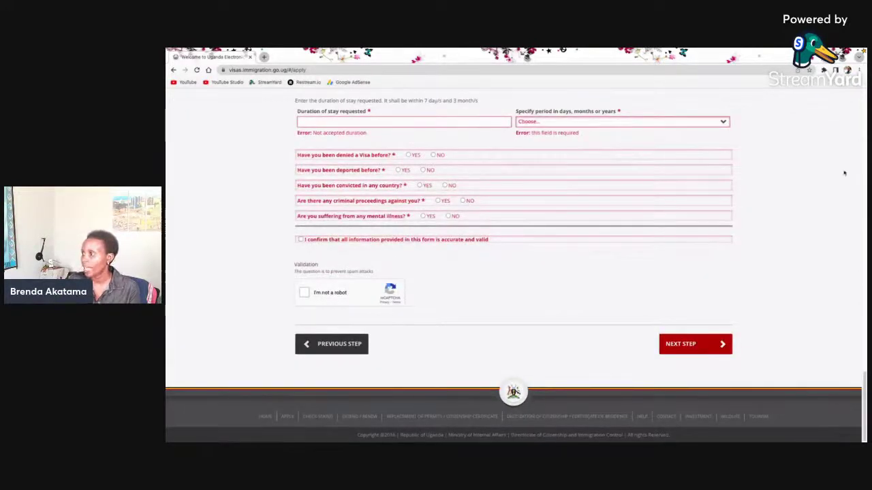
left_click_drag(864, 376, 866, 86)
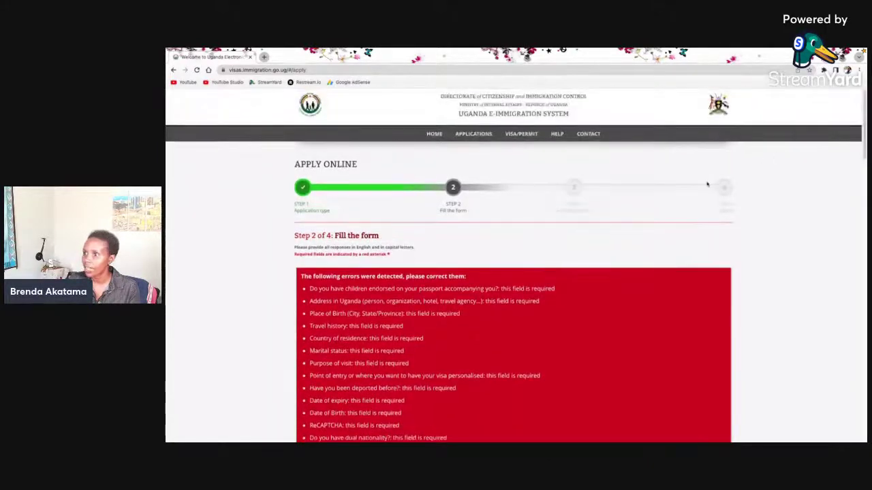